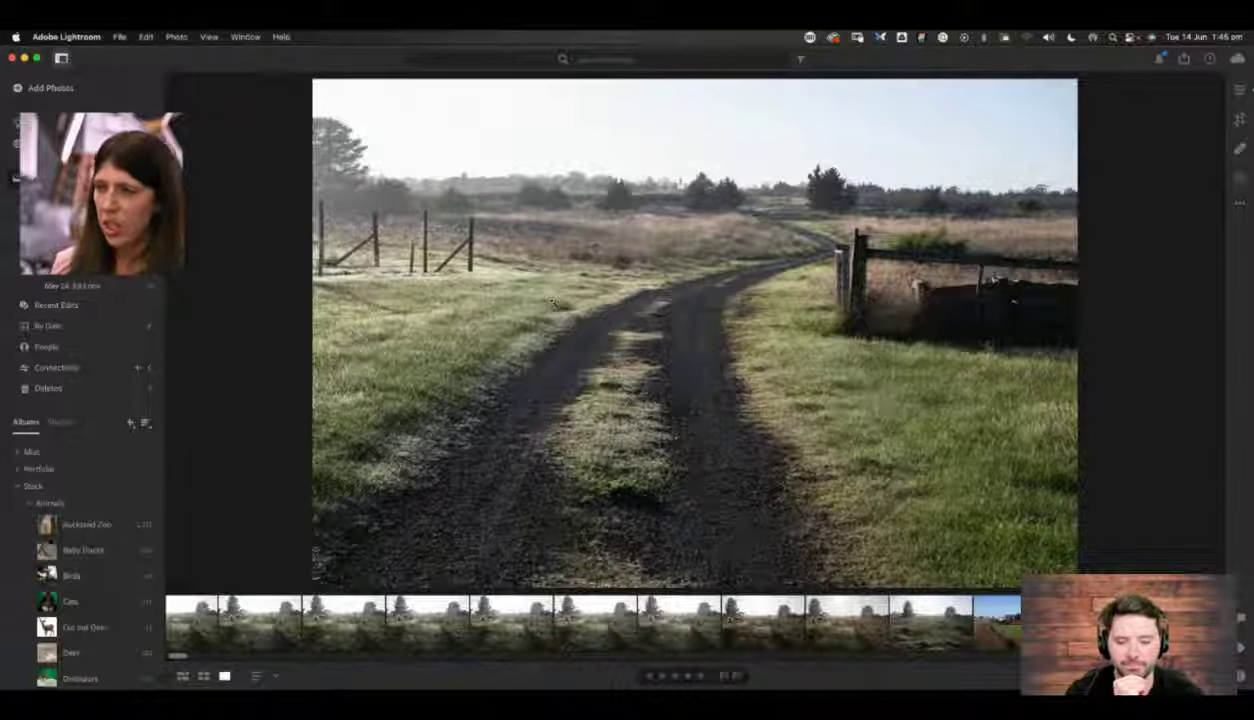
Step: Compare the two gravel track photos with the fence and gate by switching between them at full size
key(Right)
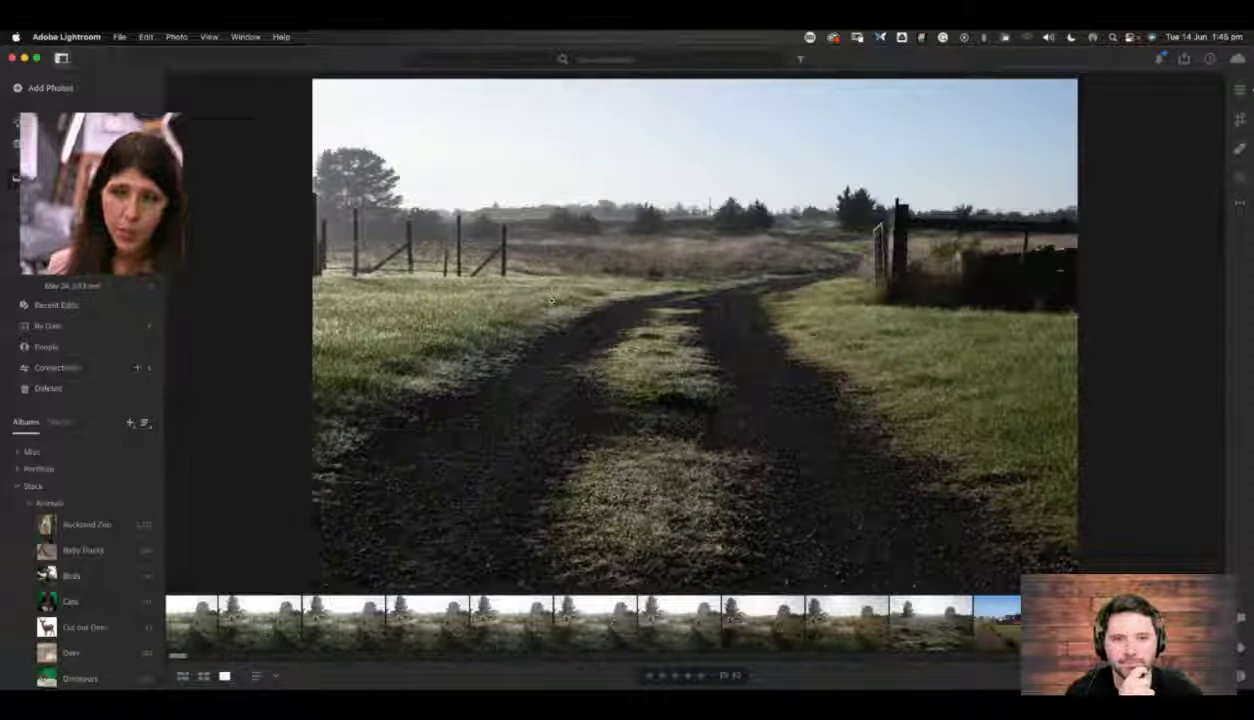
key(Right)
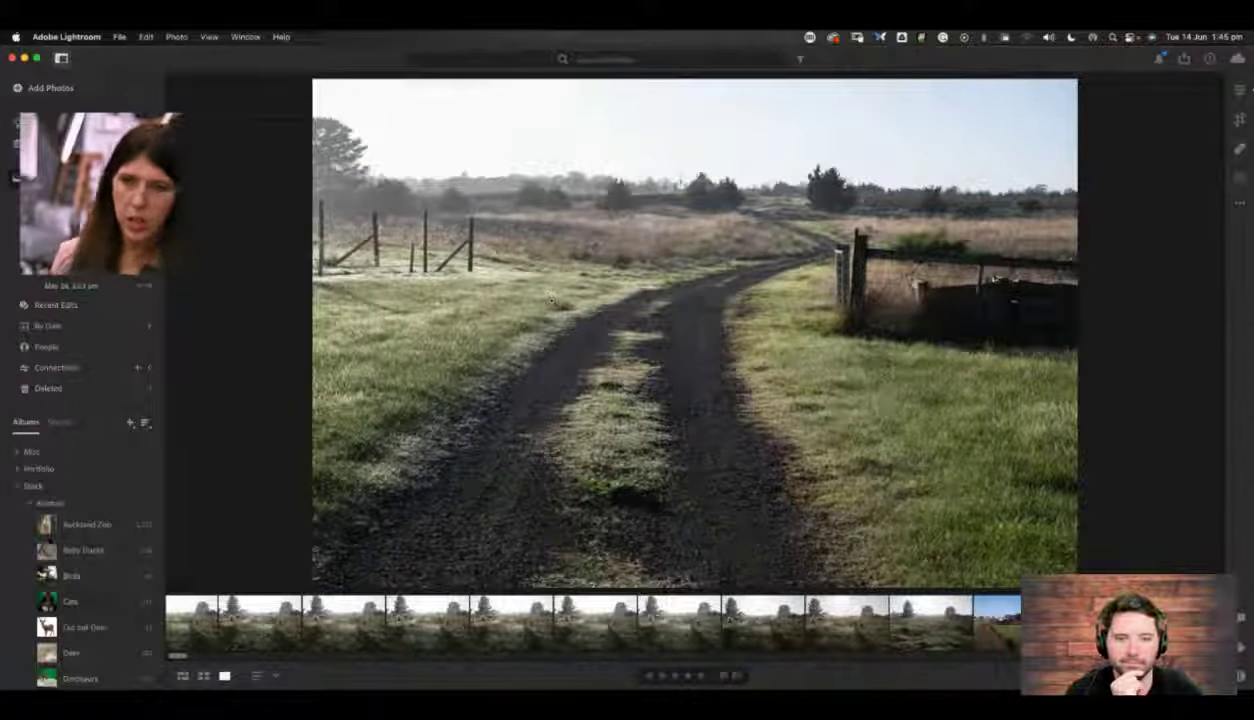
key(Right)
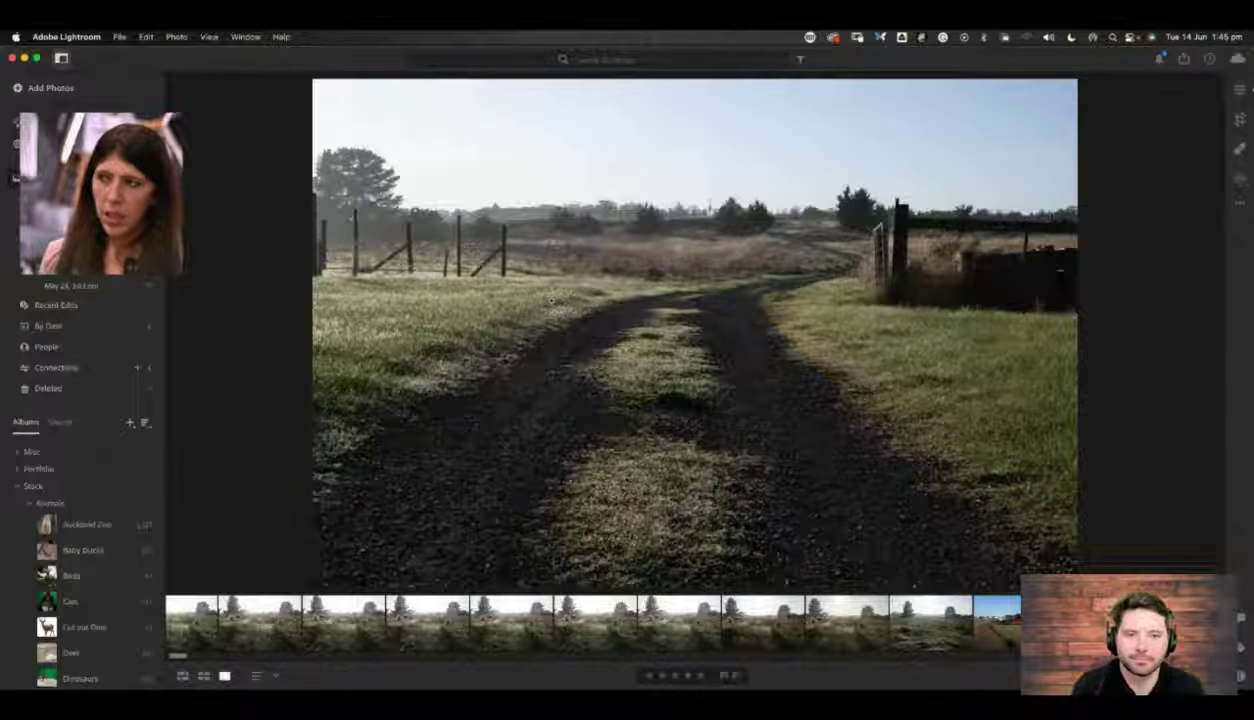
key(Right)
key(Right)
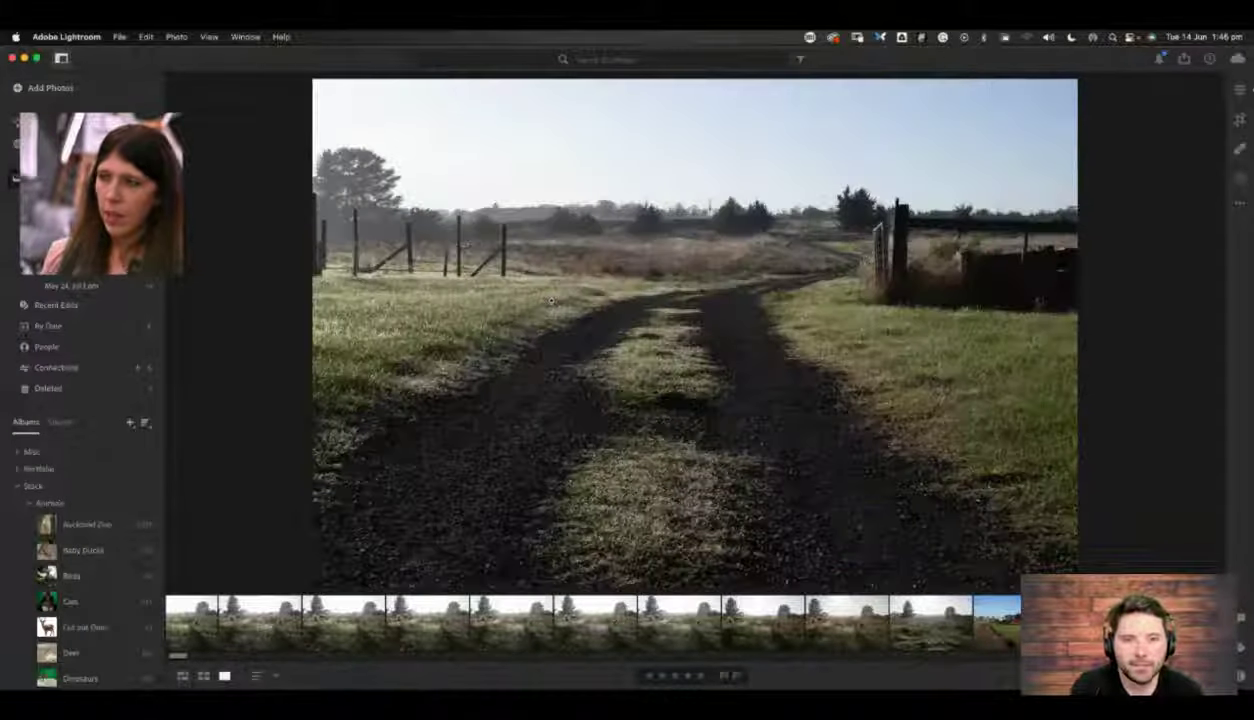
key(Right)
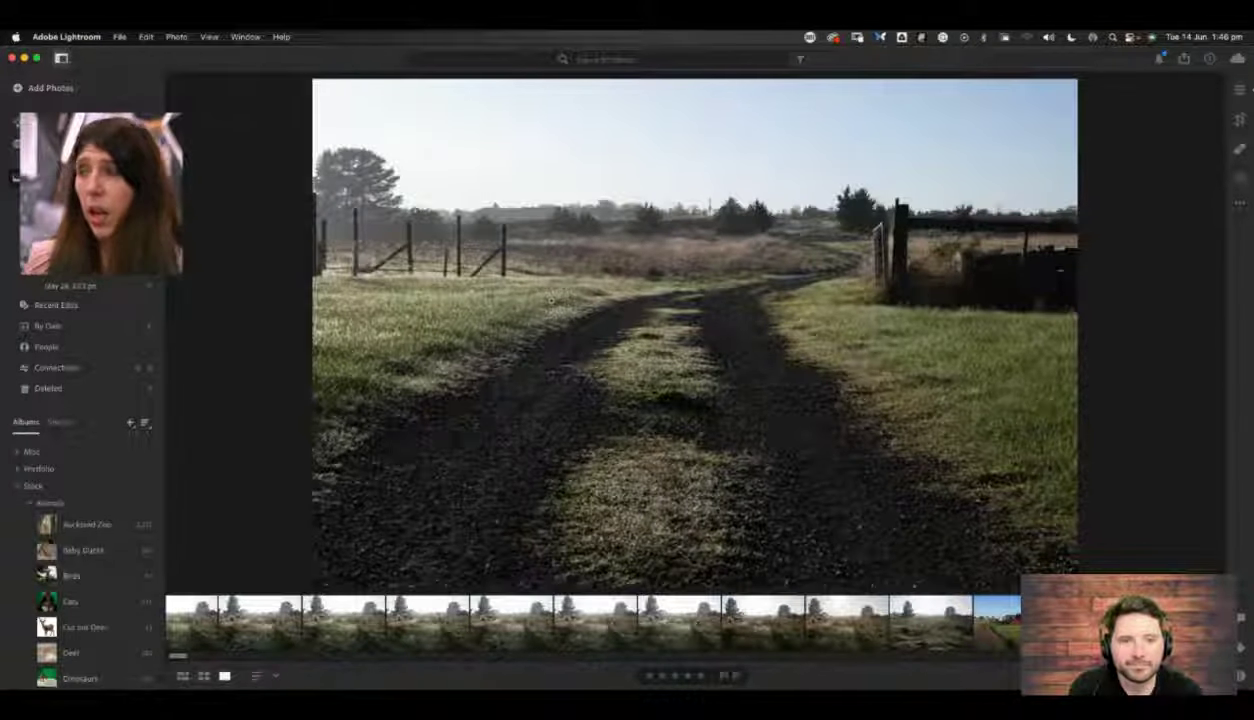
key(Right)
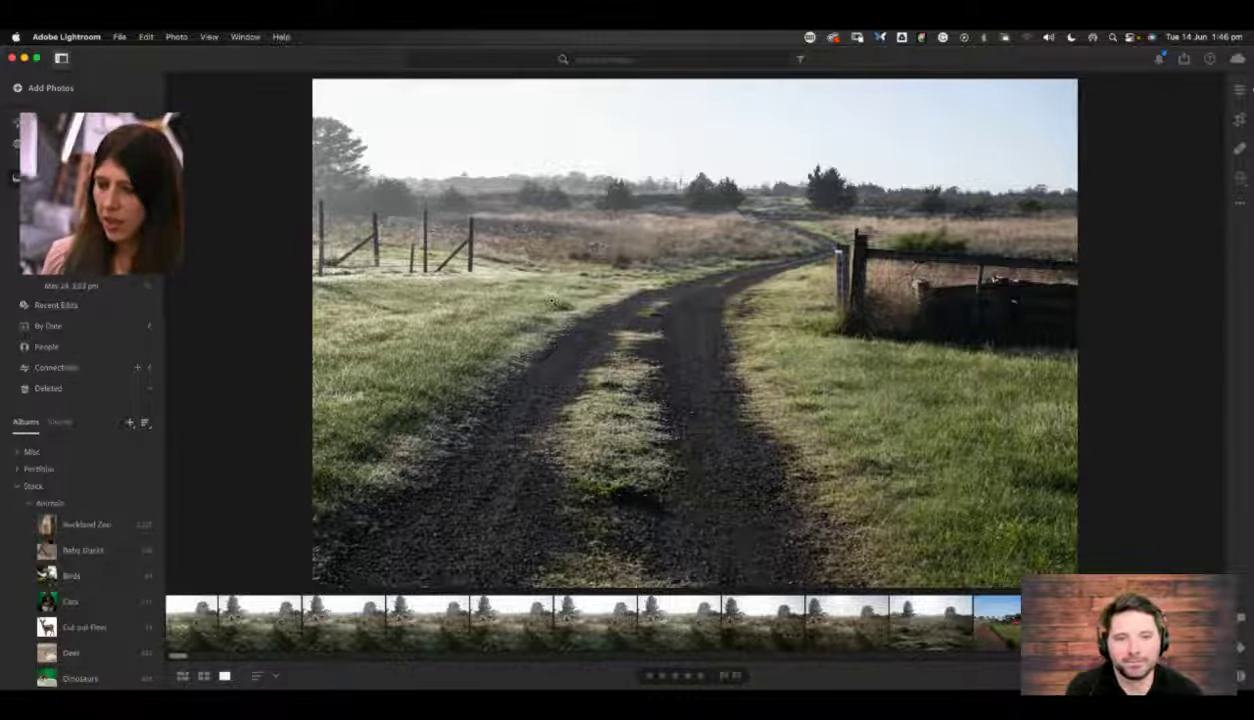
Step: Examine the neighbouring winding track and paddock photos, alternating between the grid and full-size view
key(g)
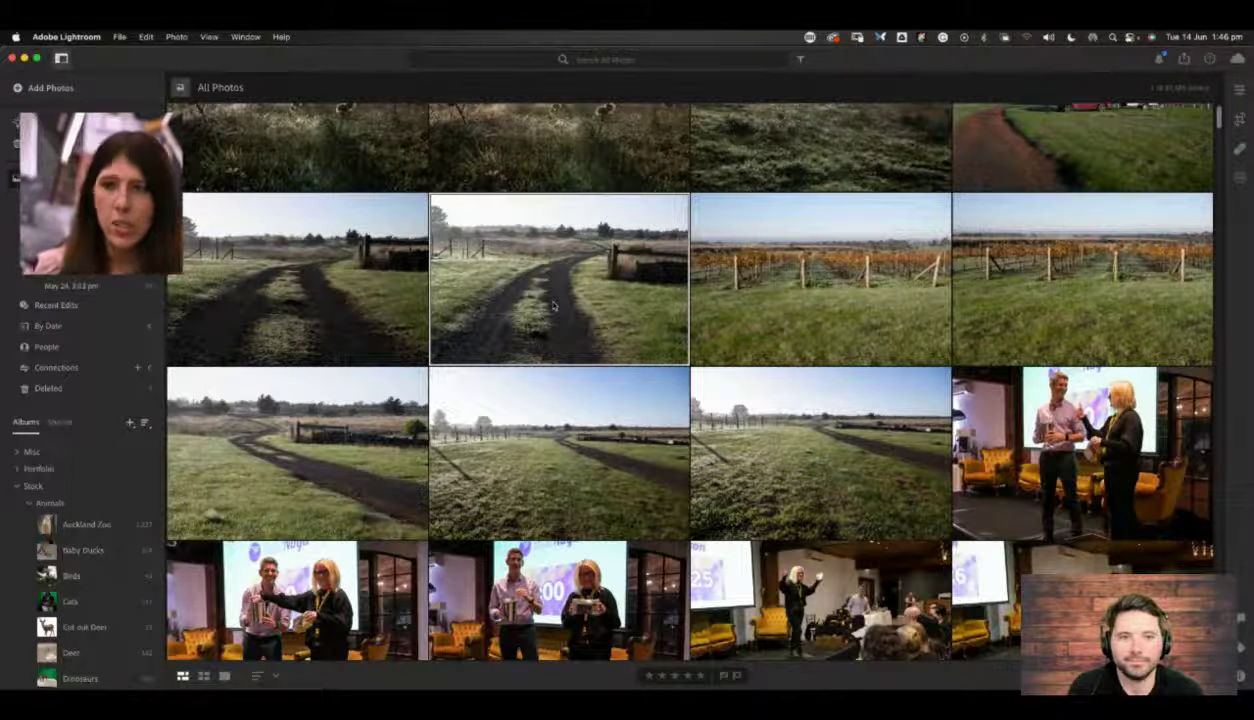
key(Down)
key(Left)
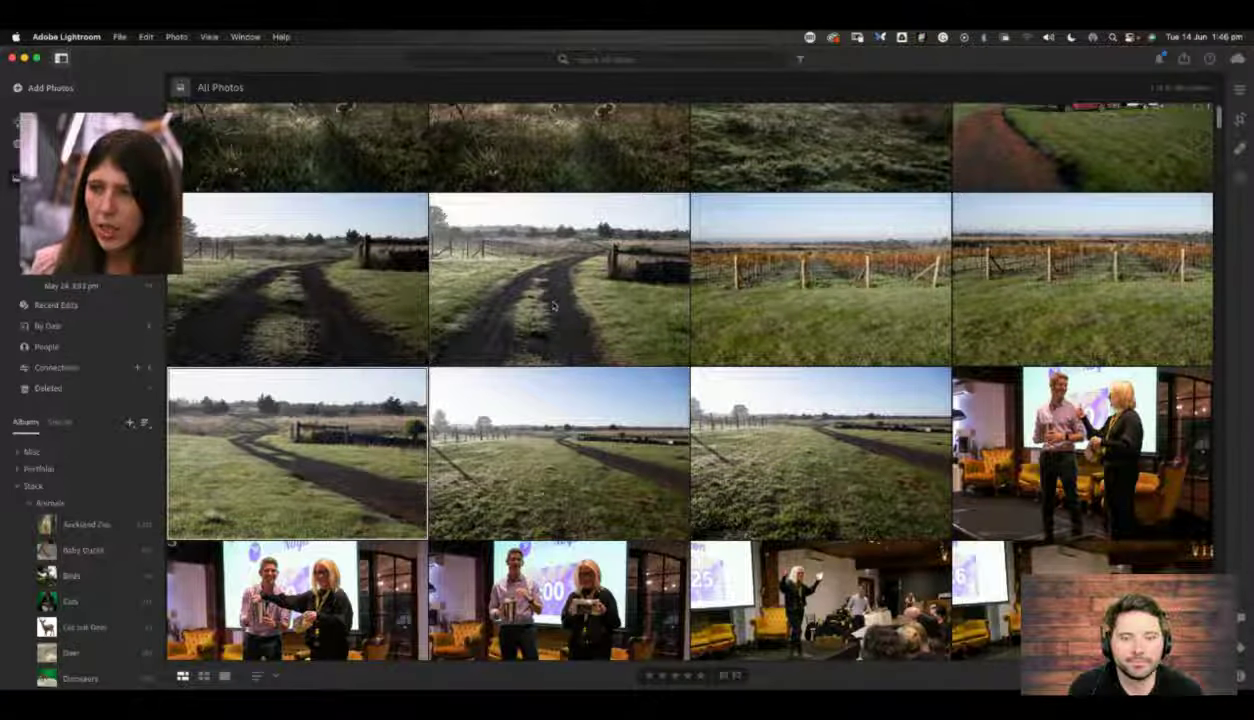
key(d)
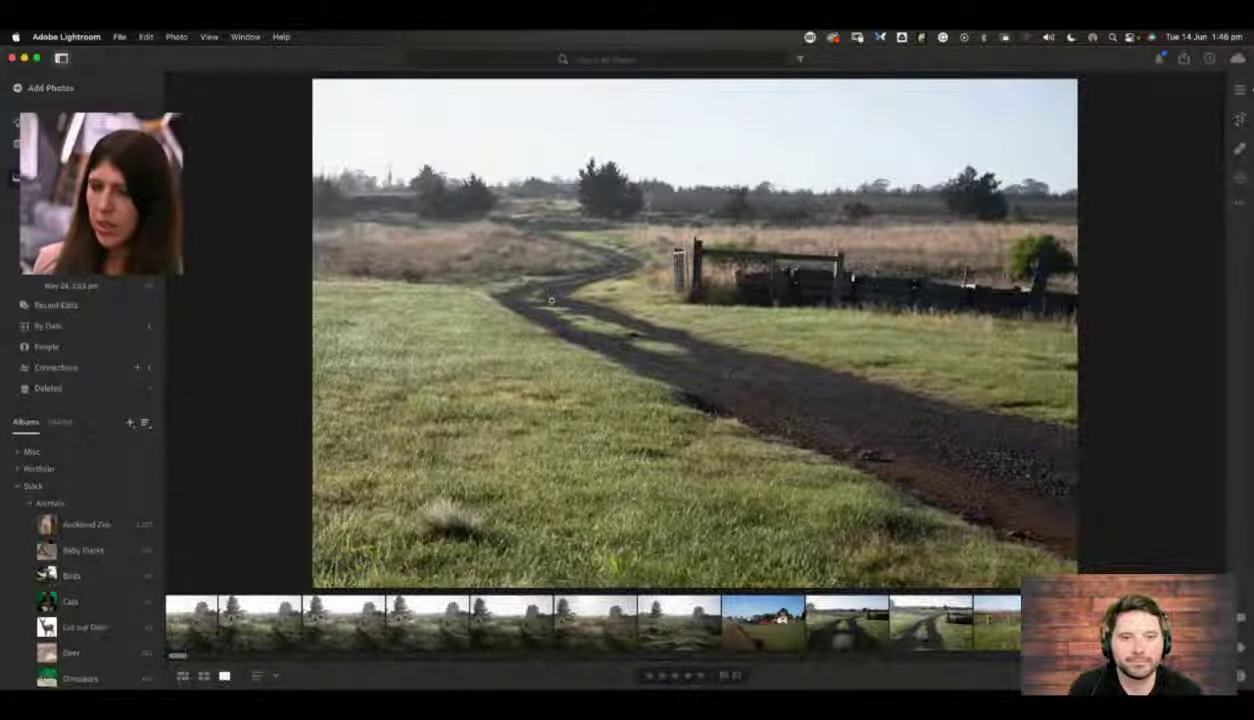
key(g)
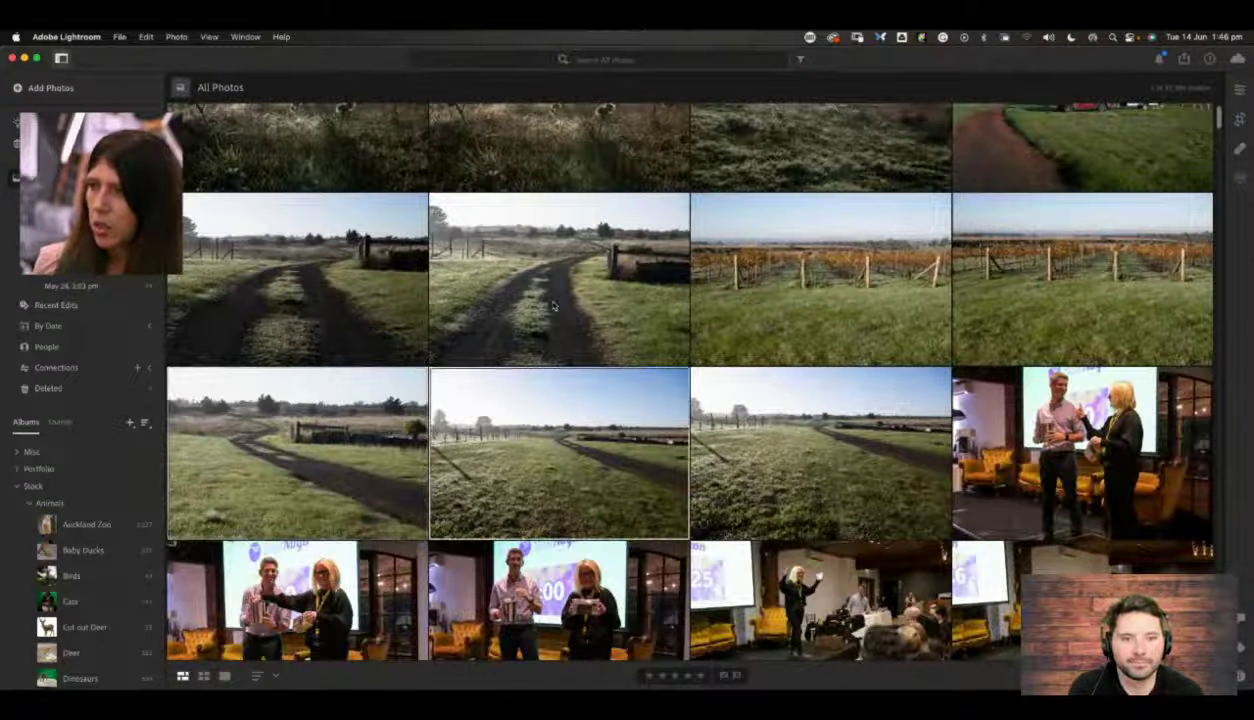
key(d)
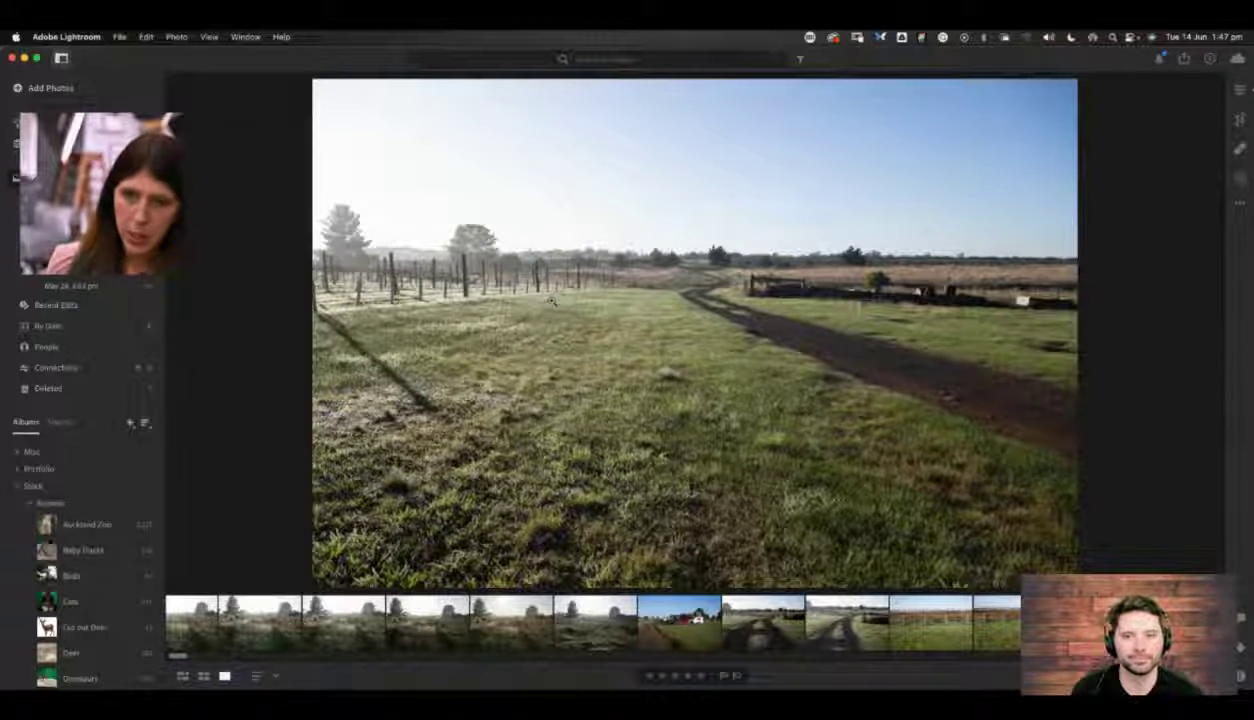
key(g)
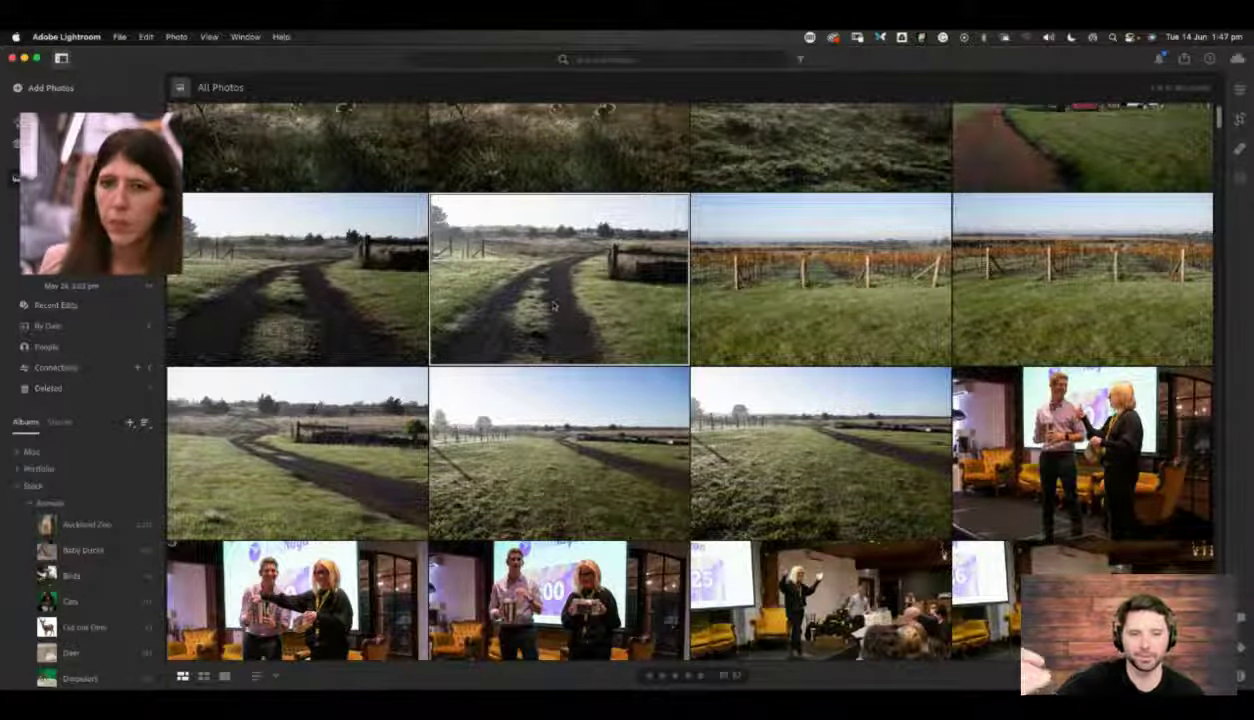
double_click(553, 306)
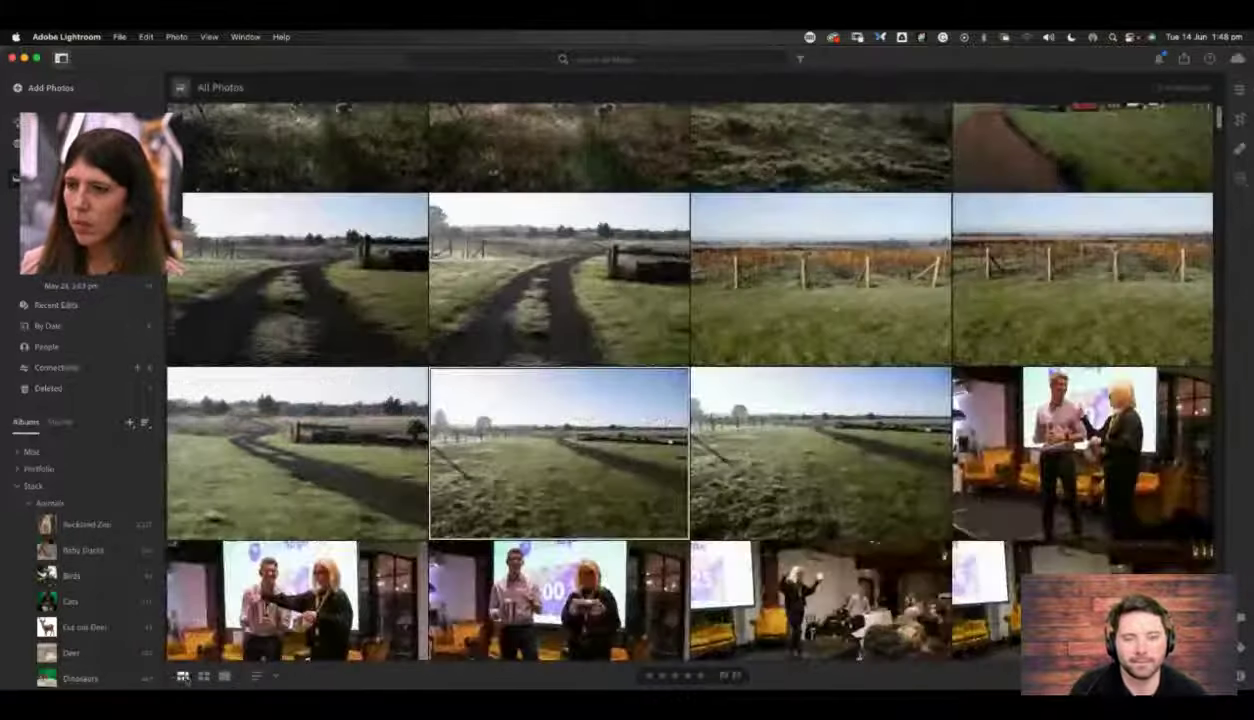
Step: Browse the All Photos grid down to the steam locomotive firebox shots and open one at full size
click(182, 675)
scroll(455, 388, up, 5)
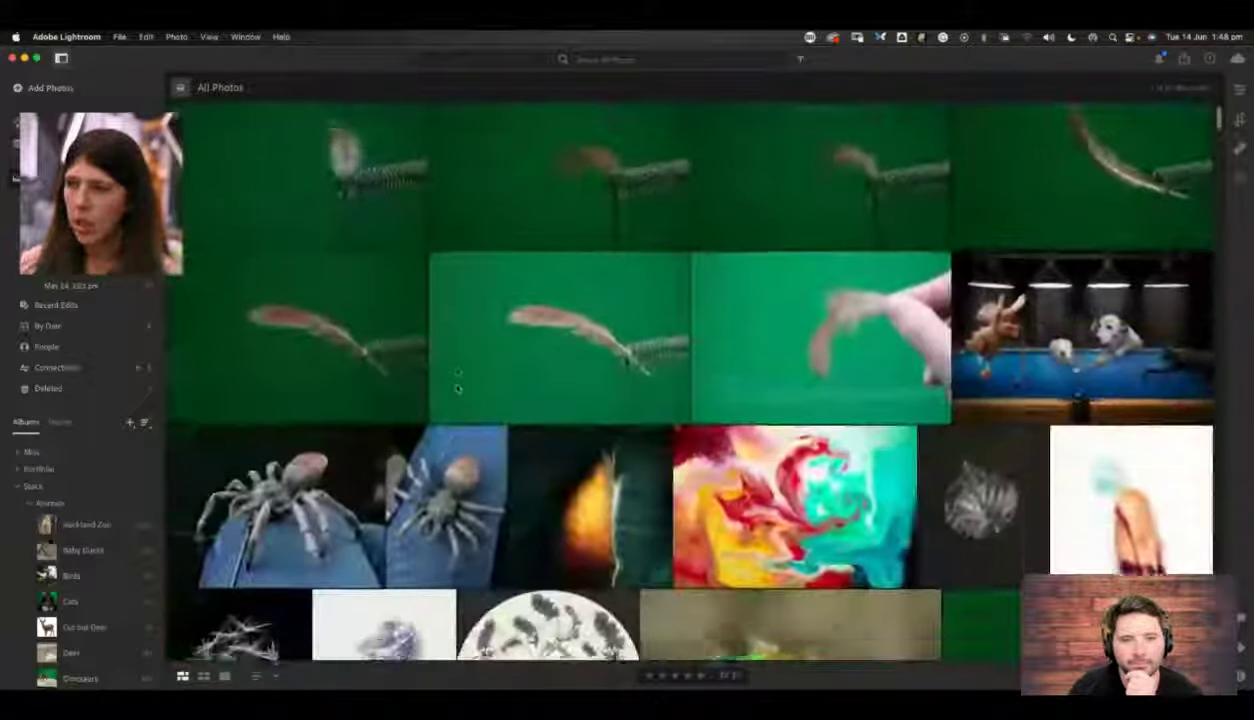
scroll(690, 390, down, 1)
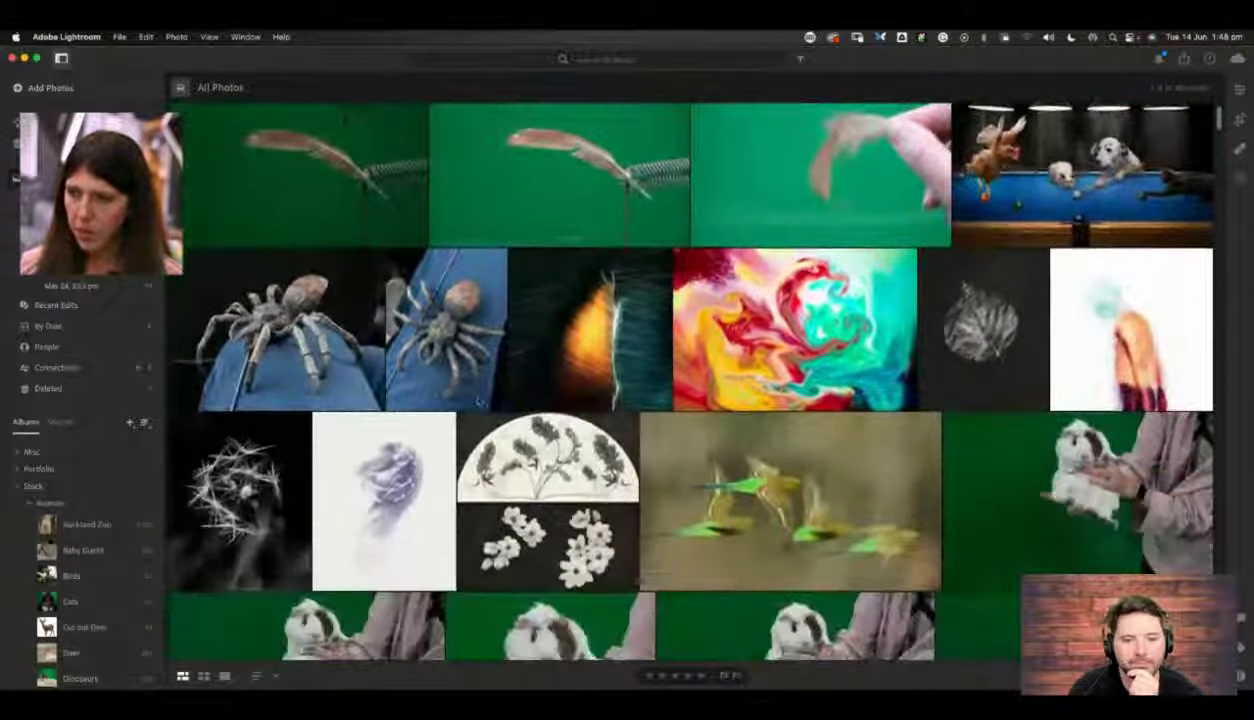
scroll(481, 402, down, 5)
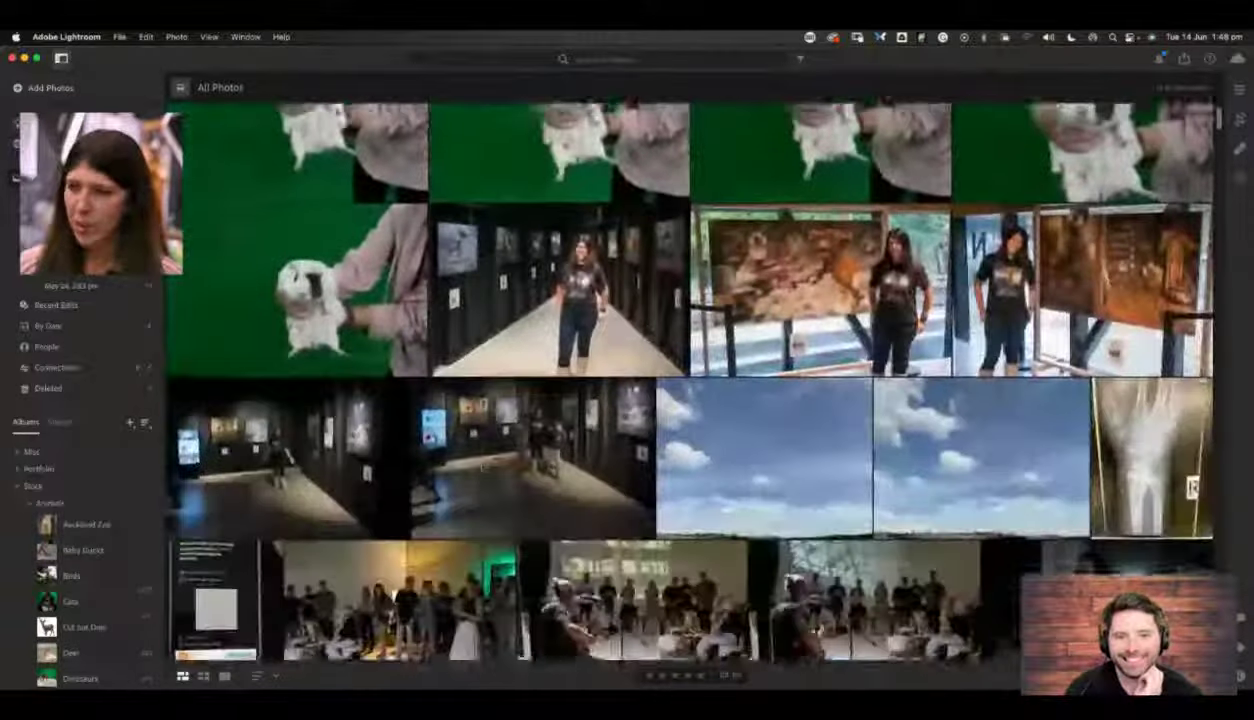
scroll(690, 390, down, 5)
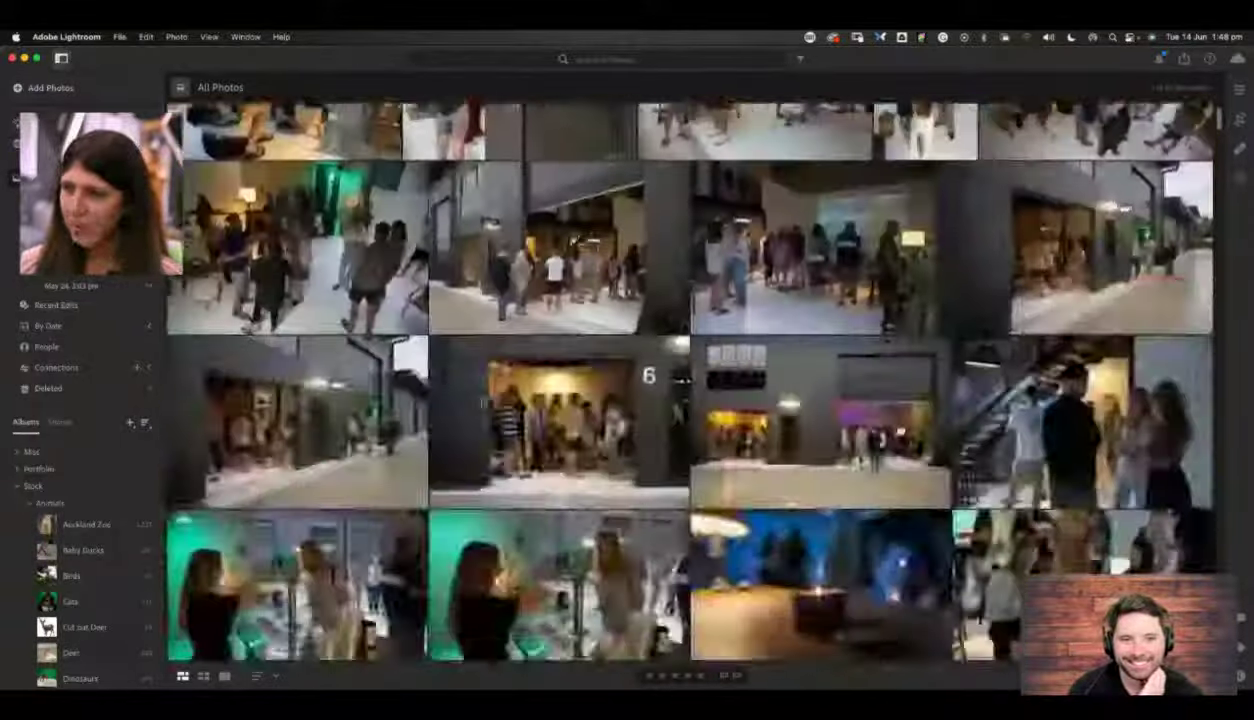
scroll(690, 390, down, 10)
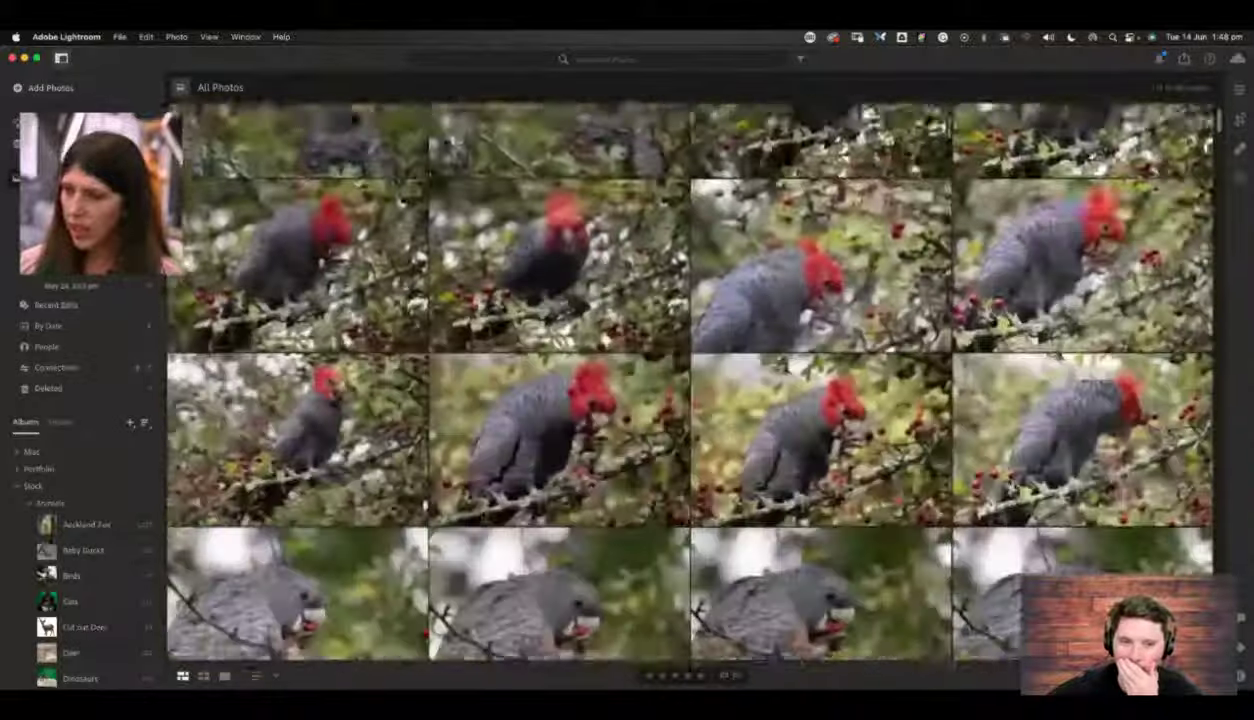
scroll(690, 390, down, 5)
scroll(690, 390, down, 5)
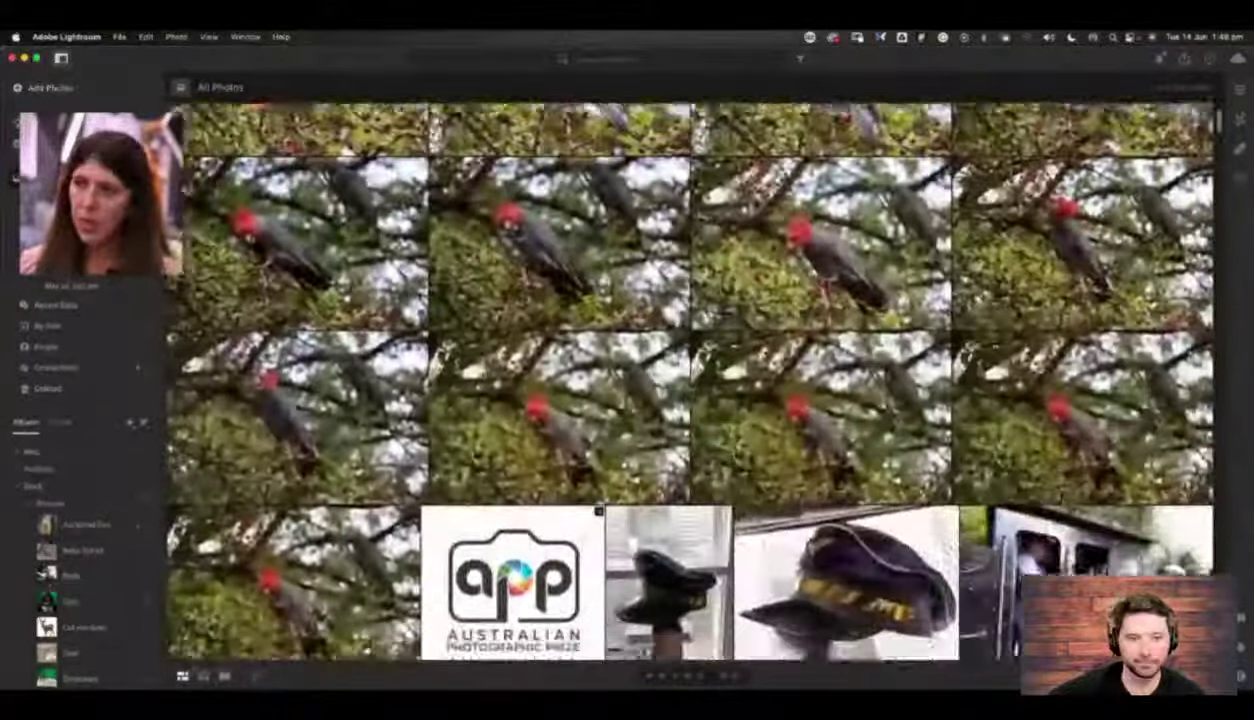
scroll(690, 390, down, 3)
scroll(690, 390, down, 3)
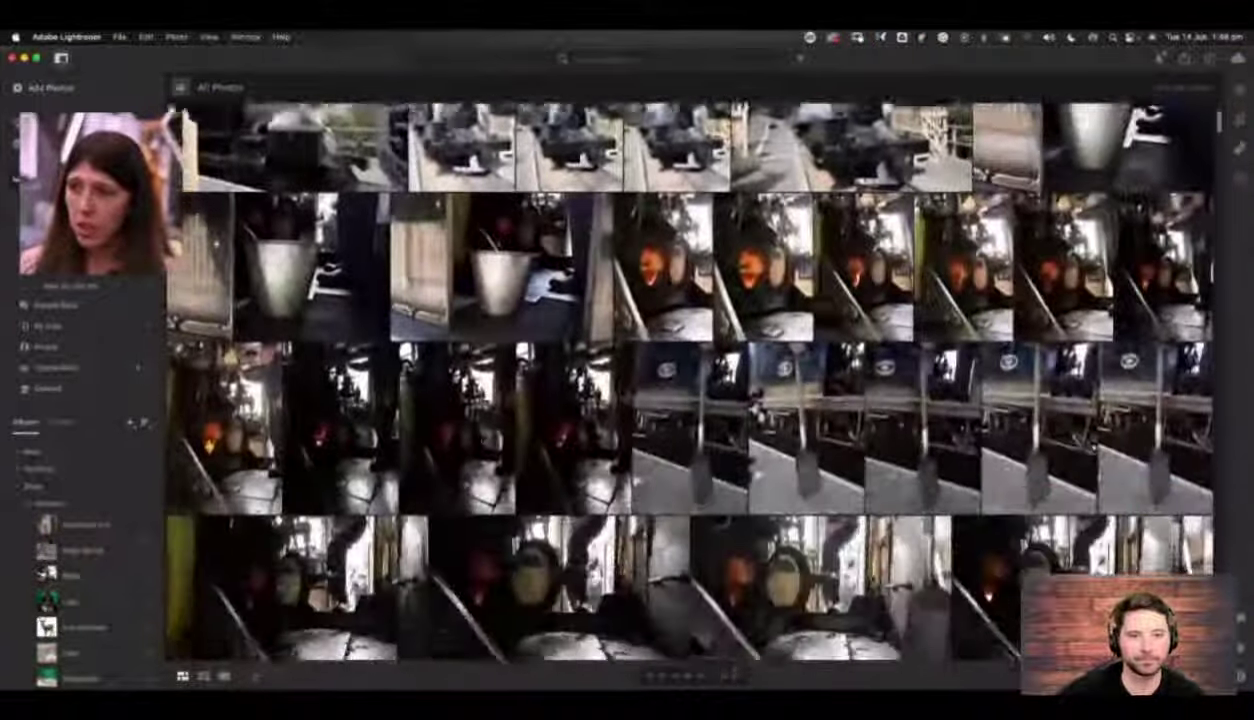
scroll(481, 400, down, 1)
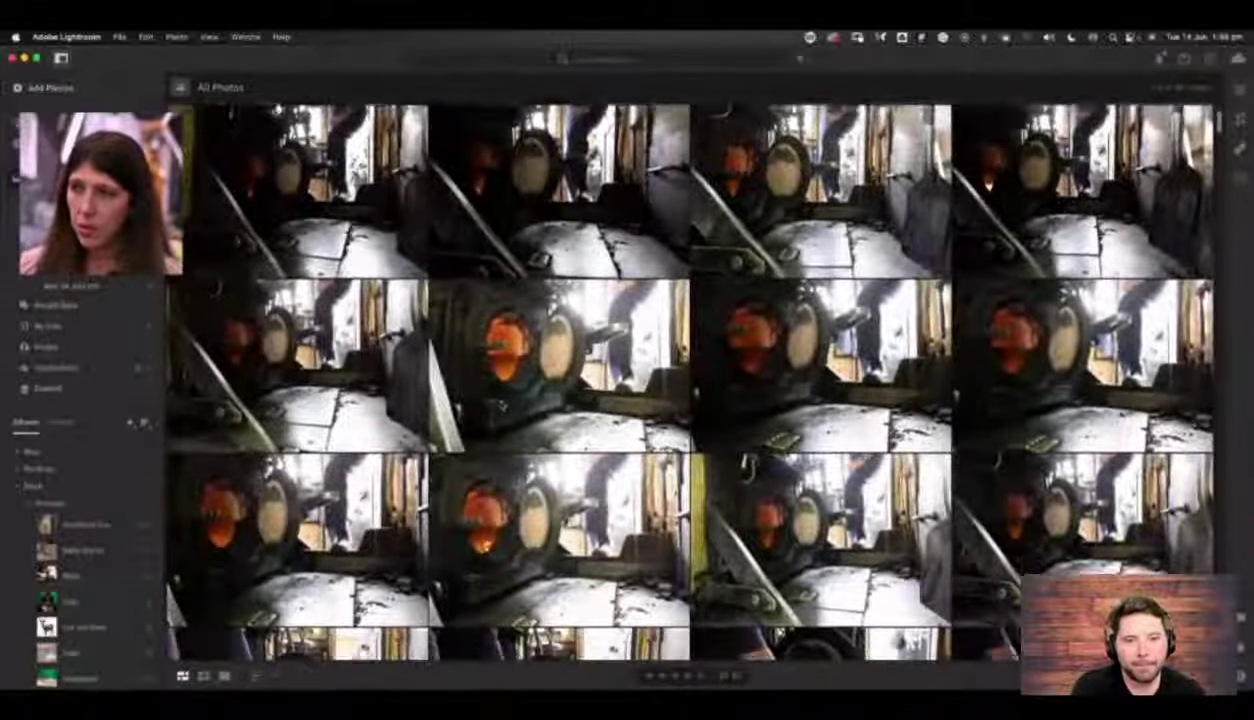
scroll(690, 390, down, 3)
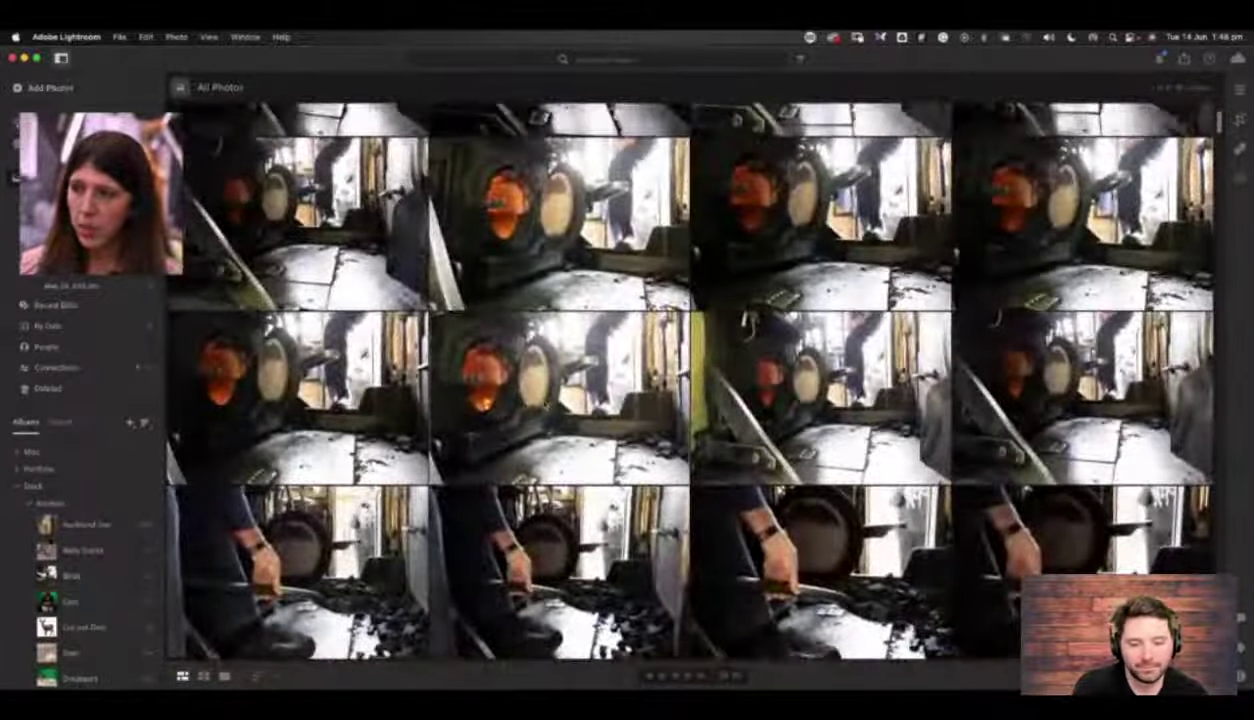
double_click(543, 404)
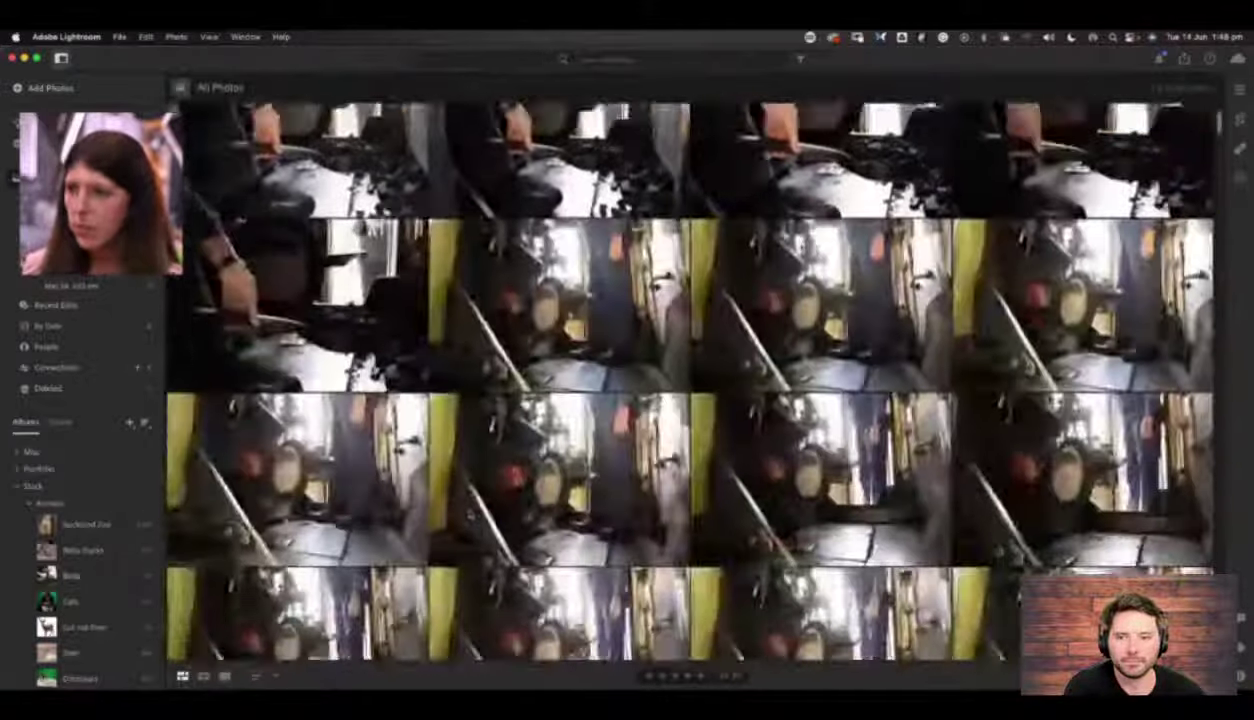
Step: Browse past the roadwork sign photos to the bench-and-bus series and view an empty bench shot at full size
scroll(690, 380, up, 3)
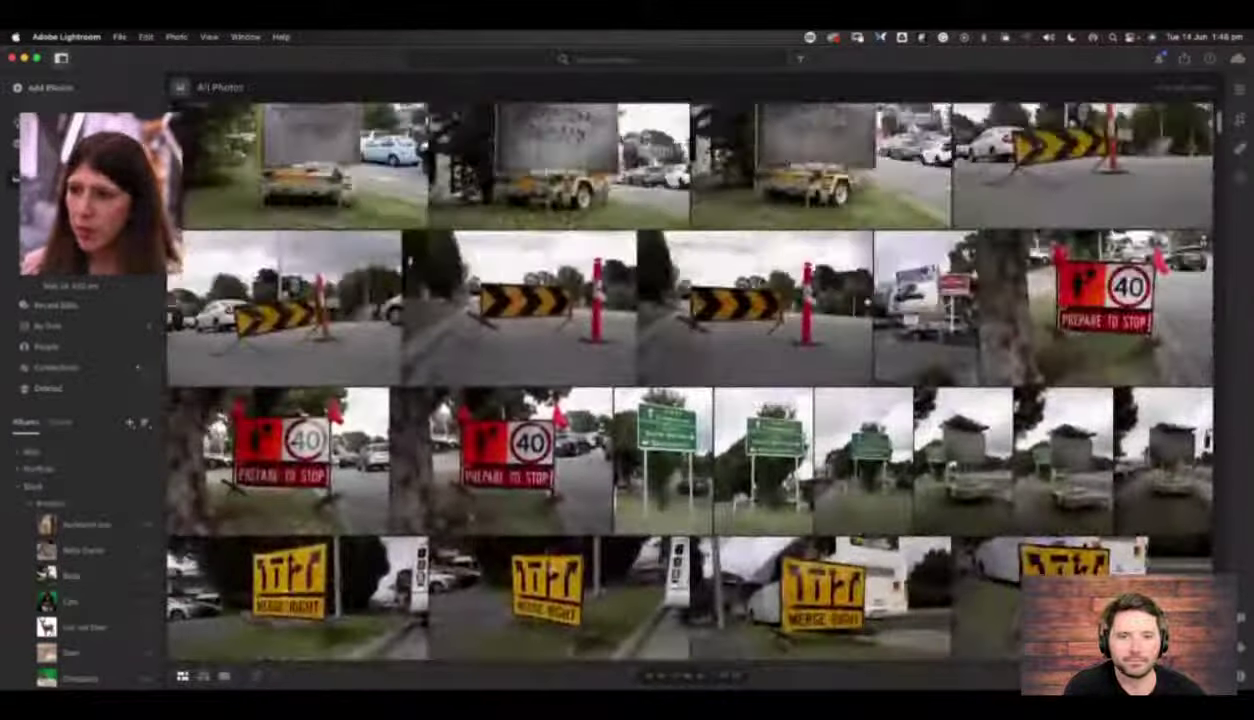
scroll(528, 555, down, 5)
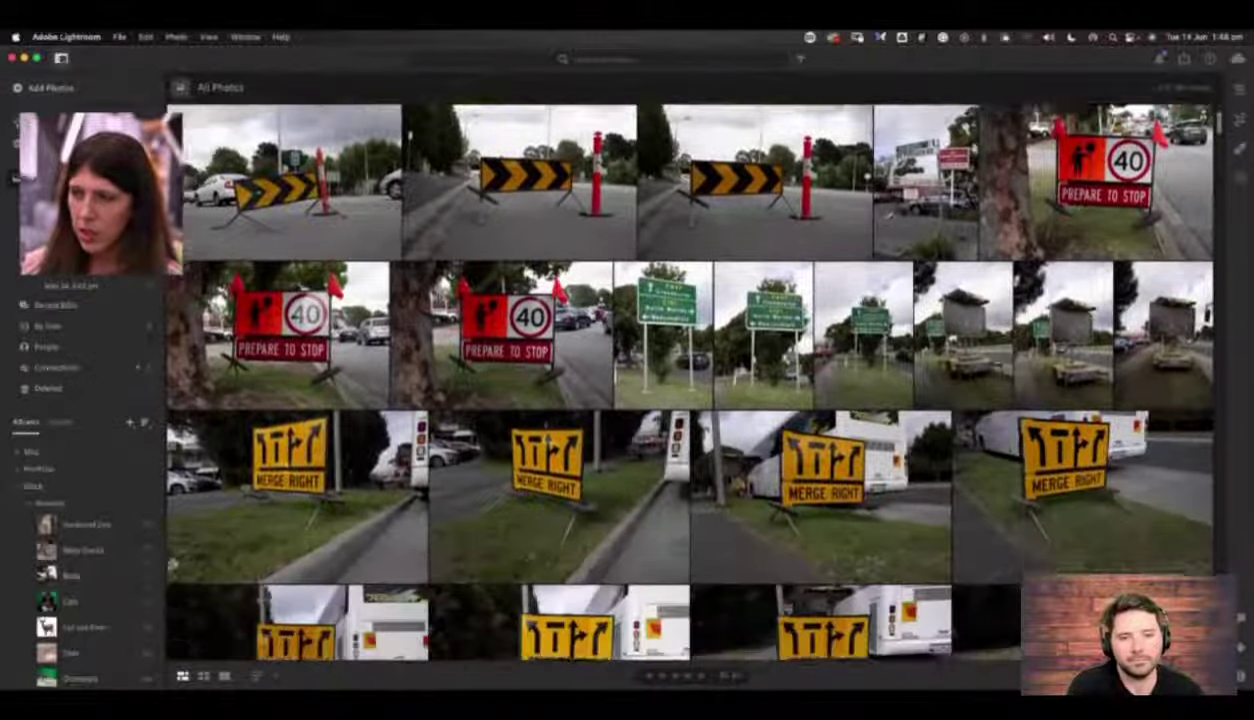
scroll(523, 551, down, 10)
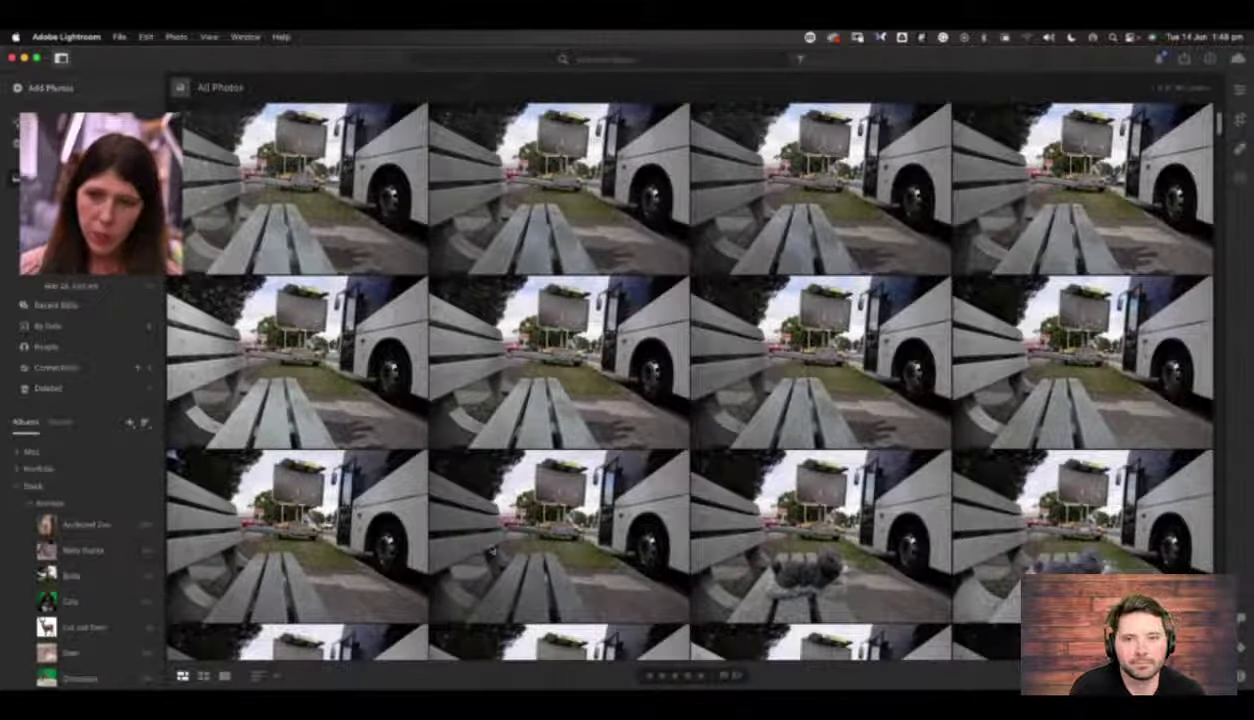
scroll(490, 551, down, 5)
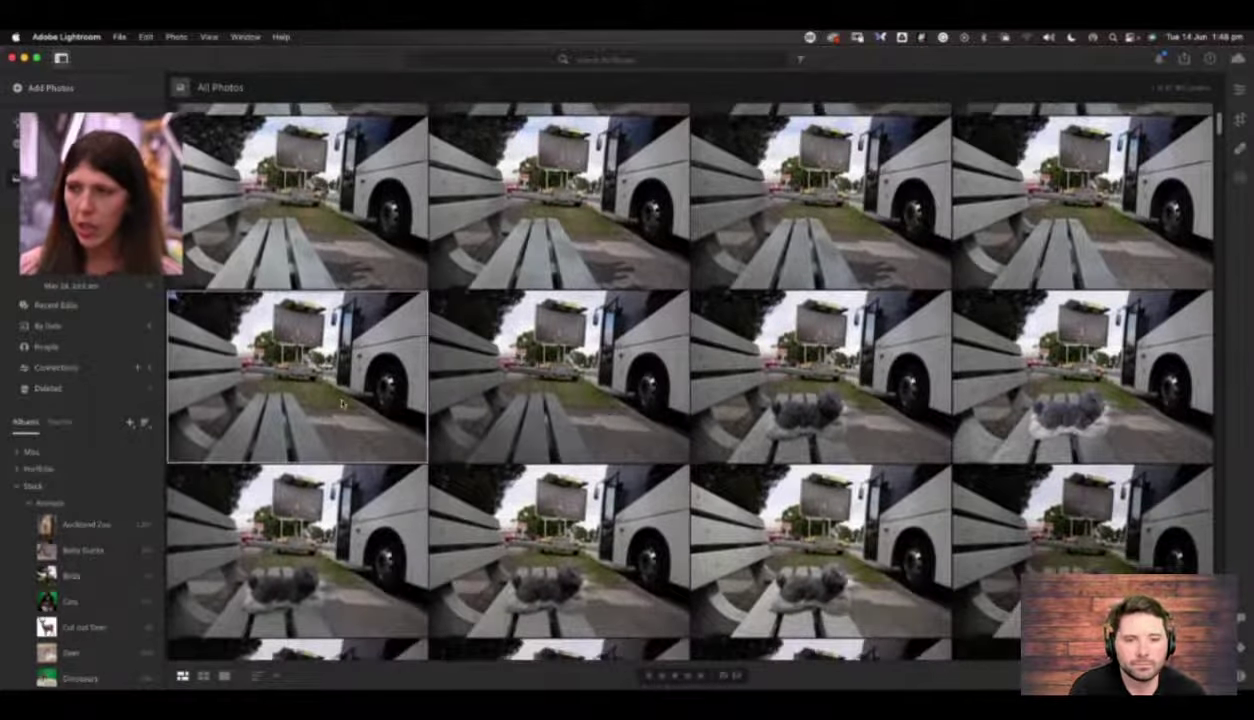
double_click(341, 403)
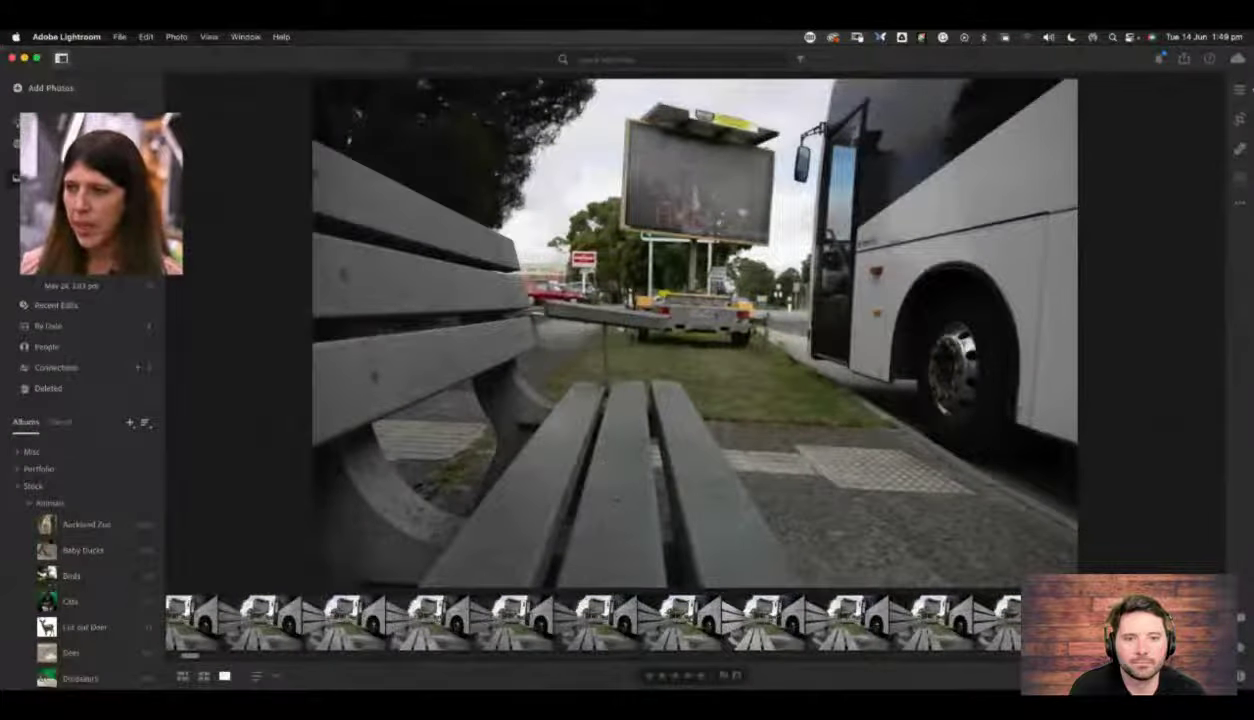
Step: Find the bench shots with the fluffy grey toy dog and view one at full size
key(g)
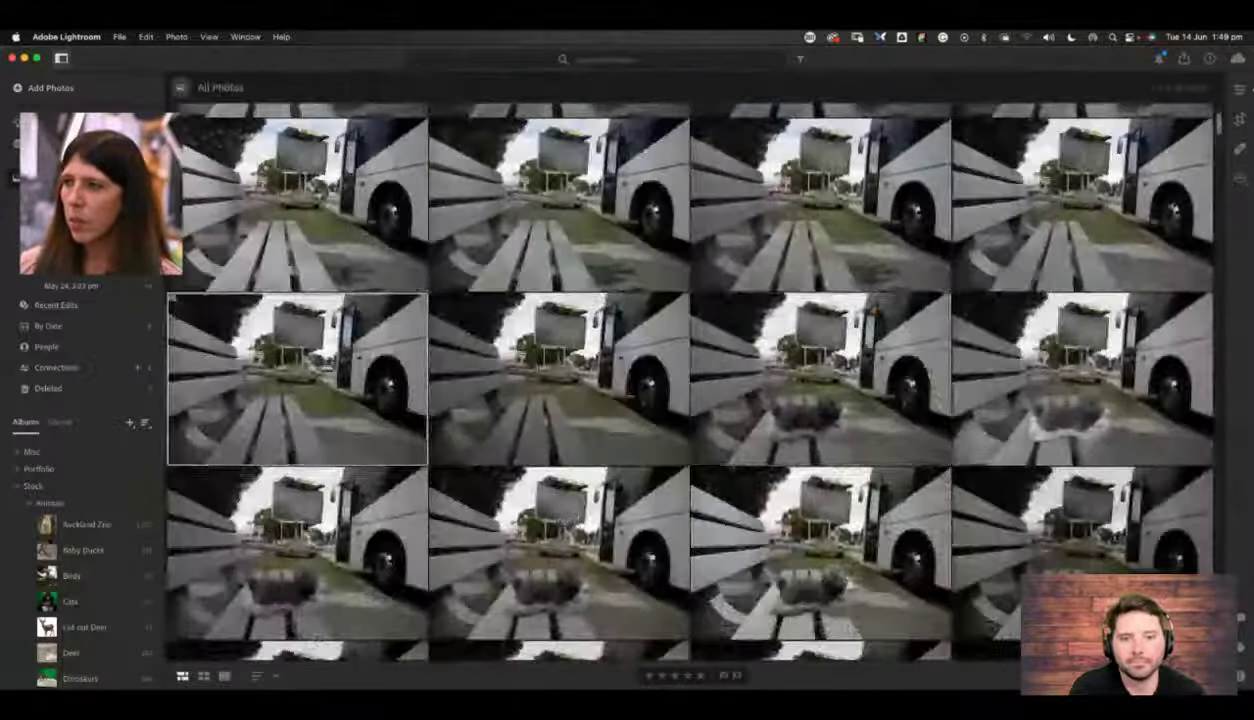
scroll(690, 370, down, 2)
scroll(690, 380, down, 5)
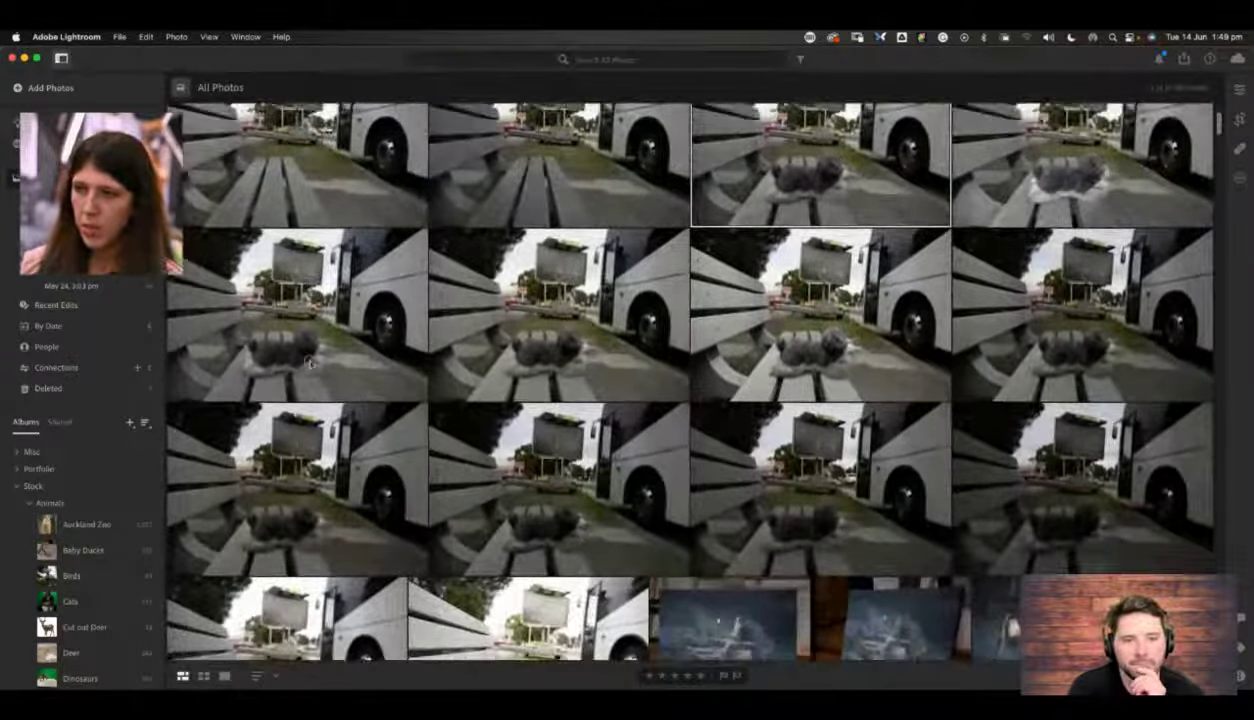
double_click(309, 363)
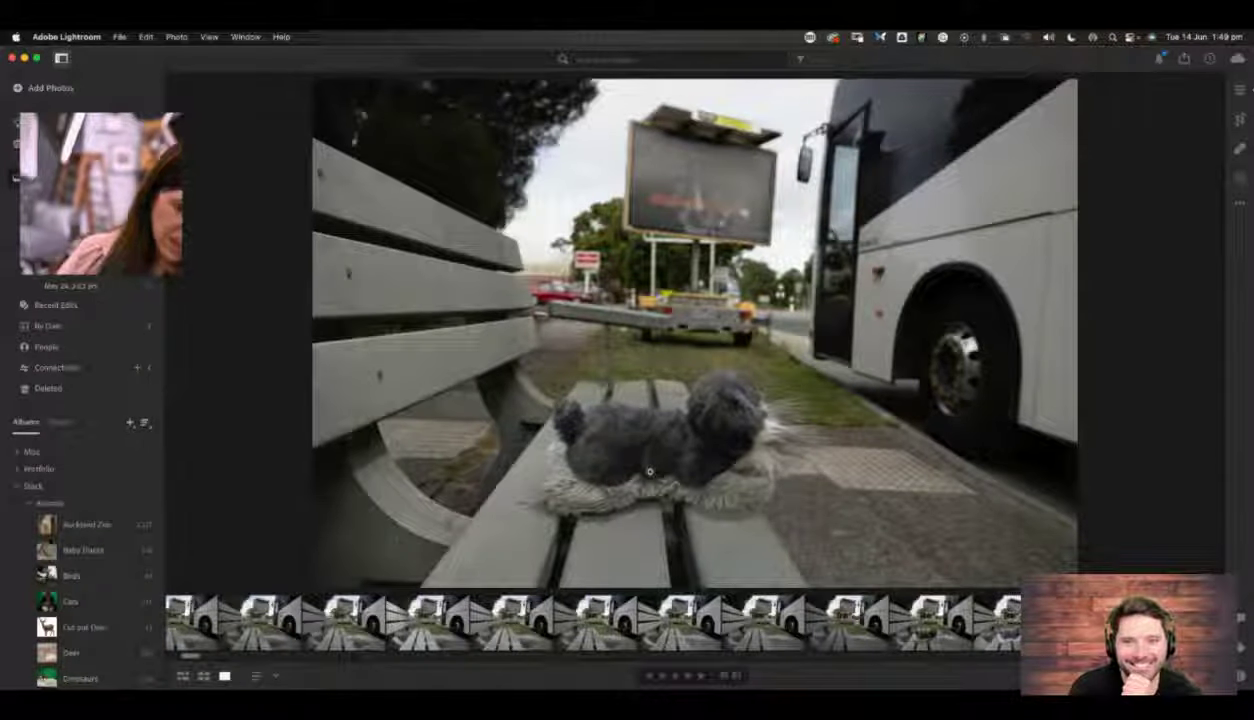
Step: Return to the photo grid and search all photos for "manequ"
key(g)
click(597, 59)
text(maneg)
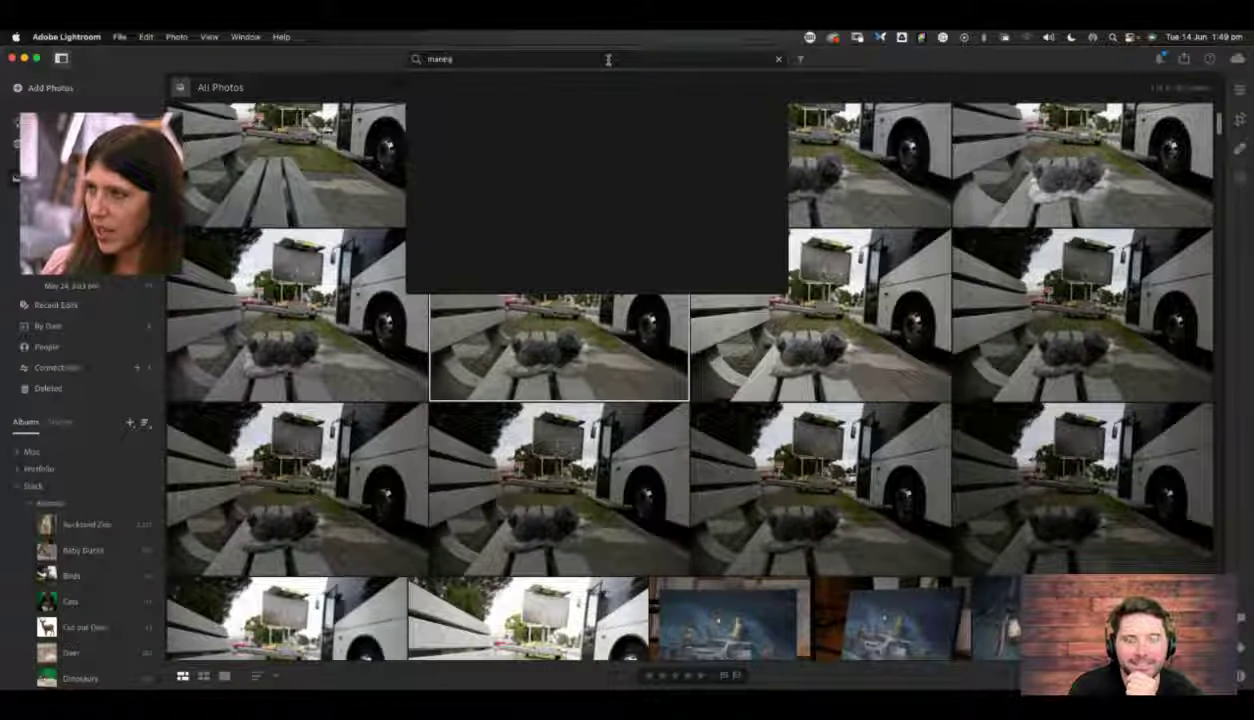
text(u)
key(Return)
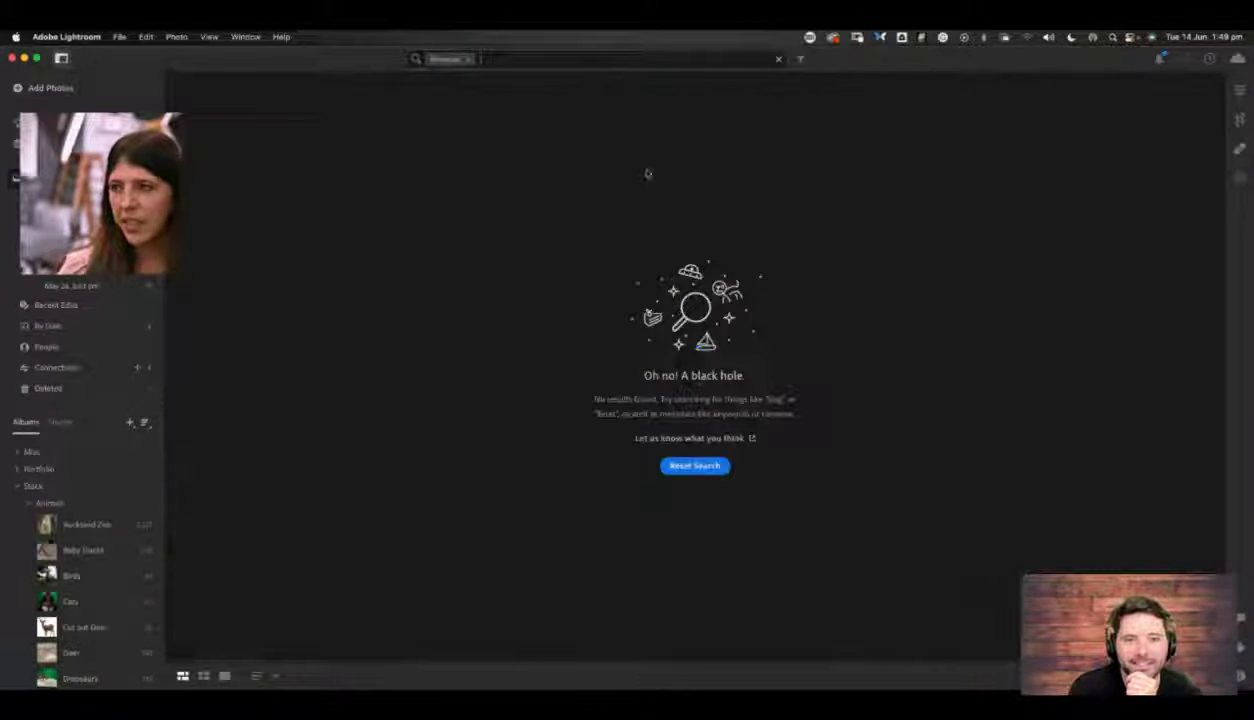
Step: Search all photos for "demo" instead, and clear the search to return to the full library
click(467, 59)
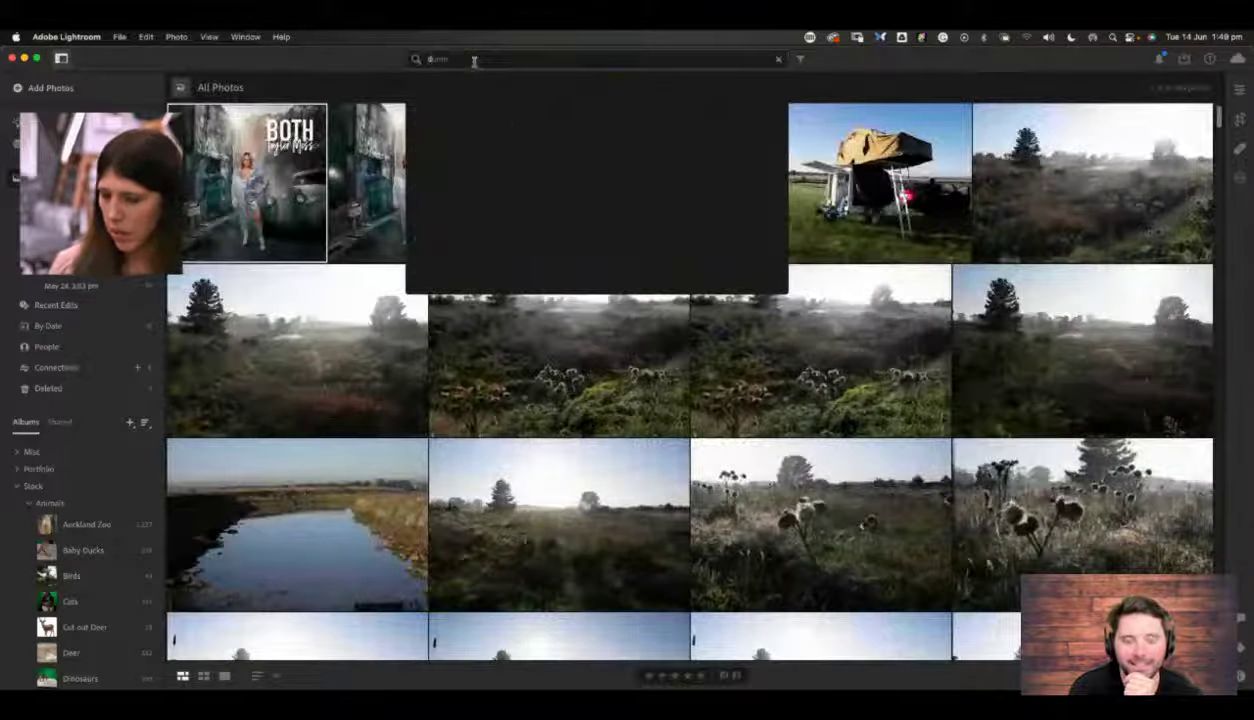
text(demo)
key(Return)
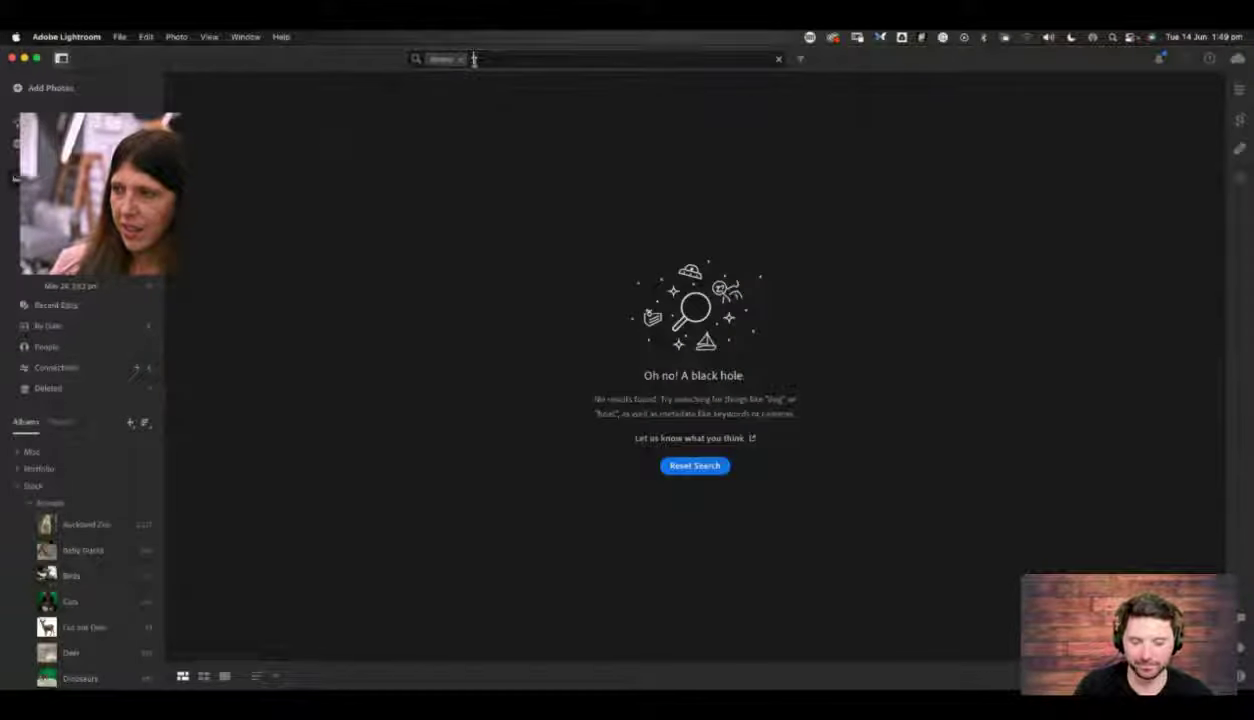
key(BackSpace)
key(BackSpace)
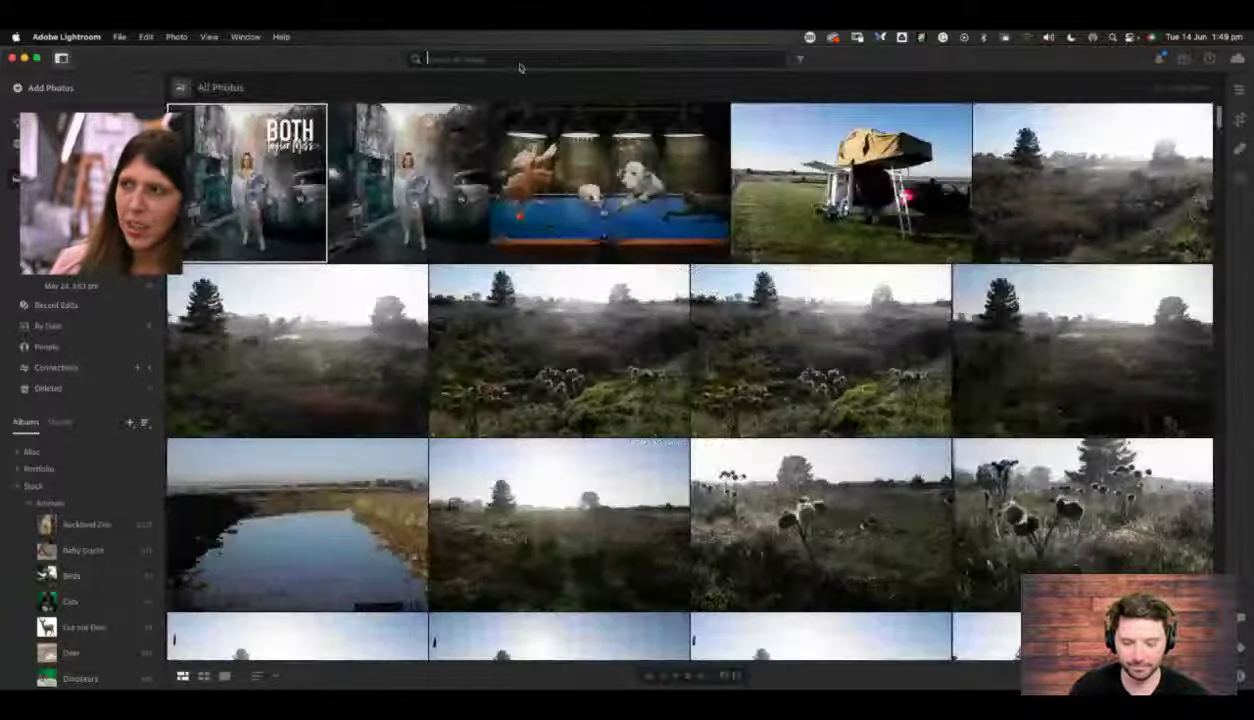
click(519, 62)
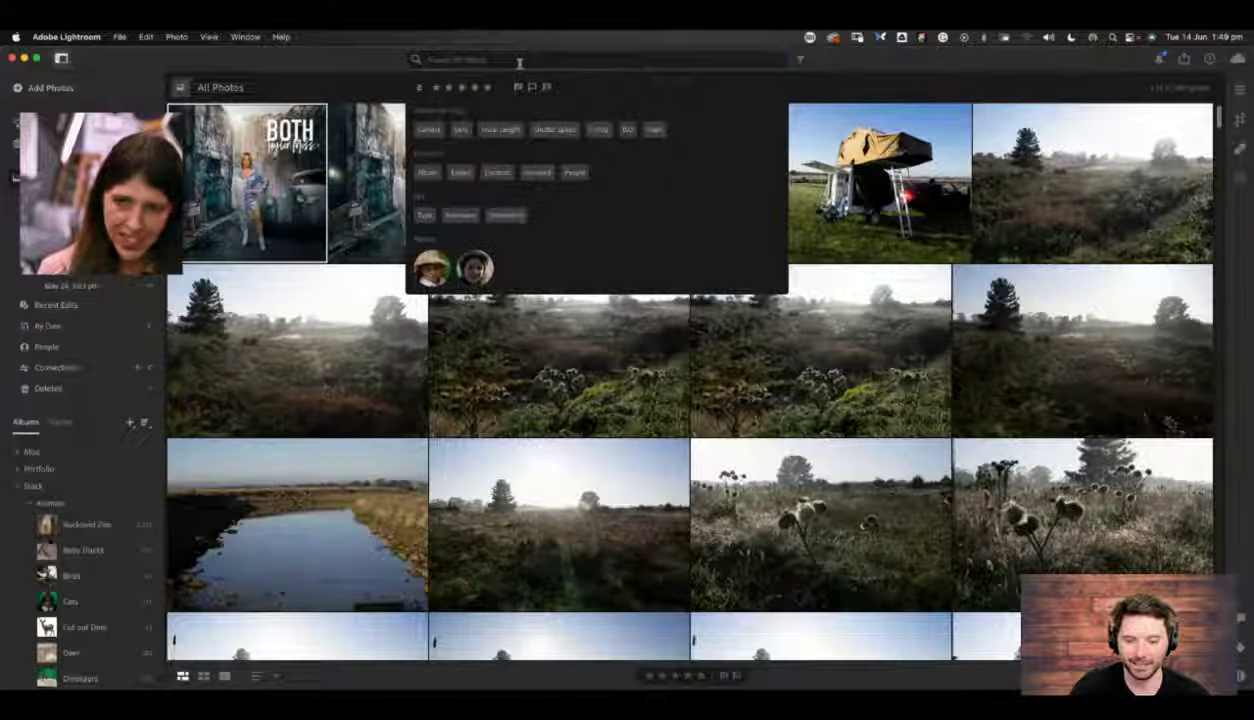
click(383, 57)
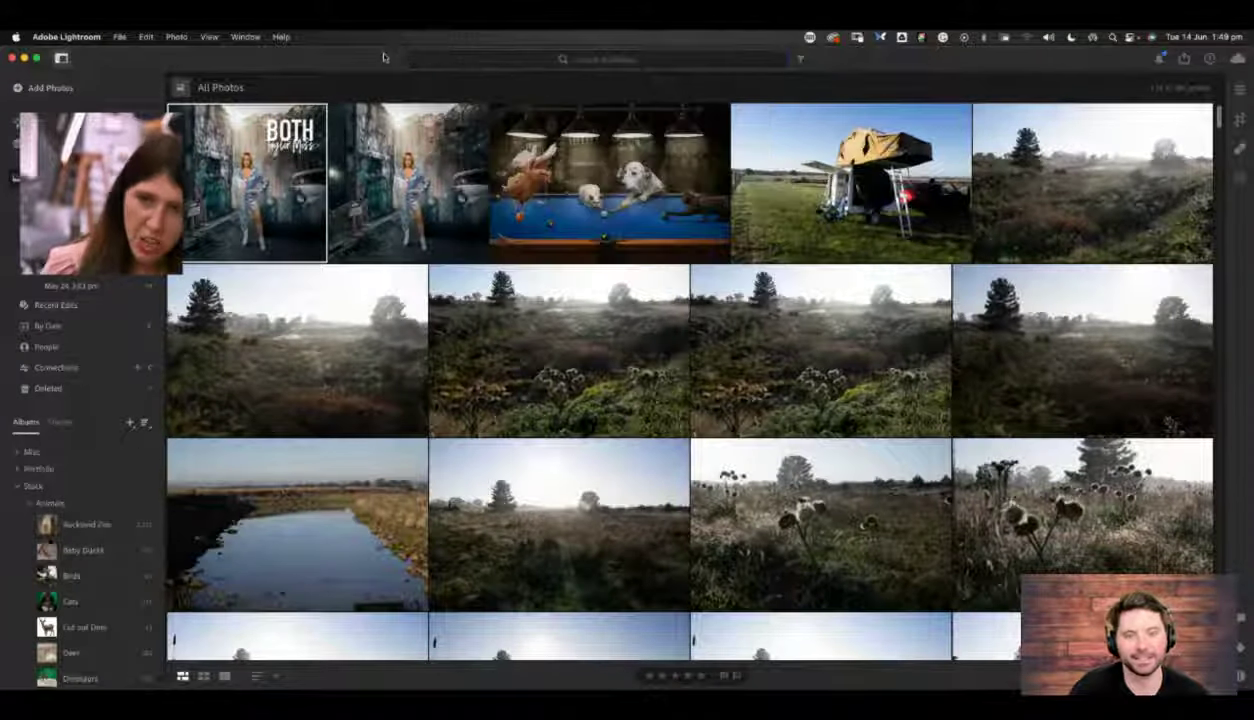